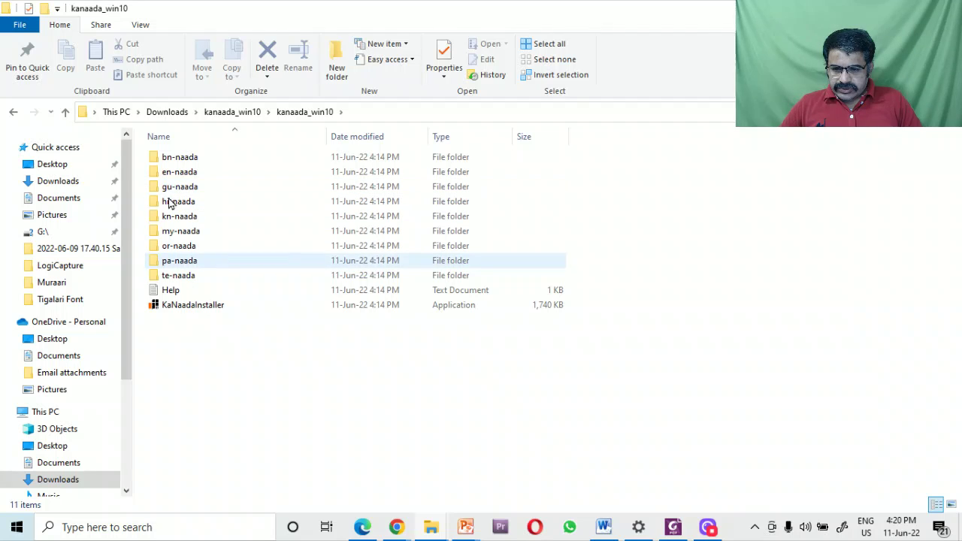
Open the kn-naada folder and run its setup program.
click(198, 309)
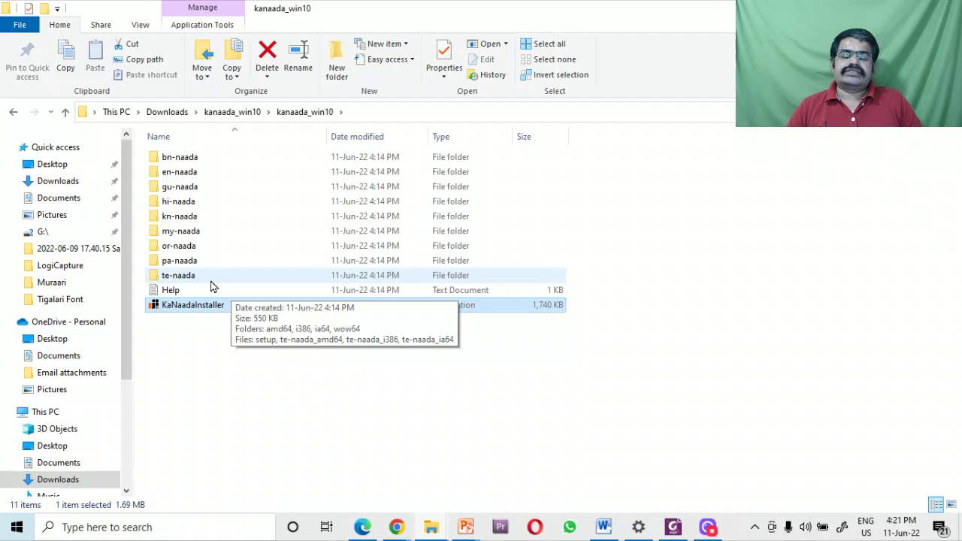
click(175, 218)
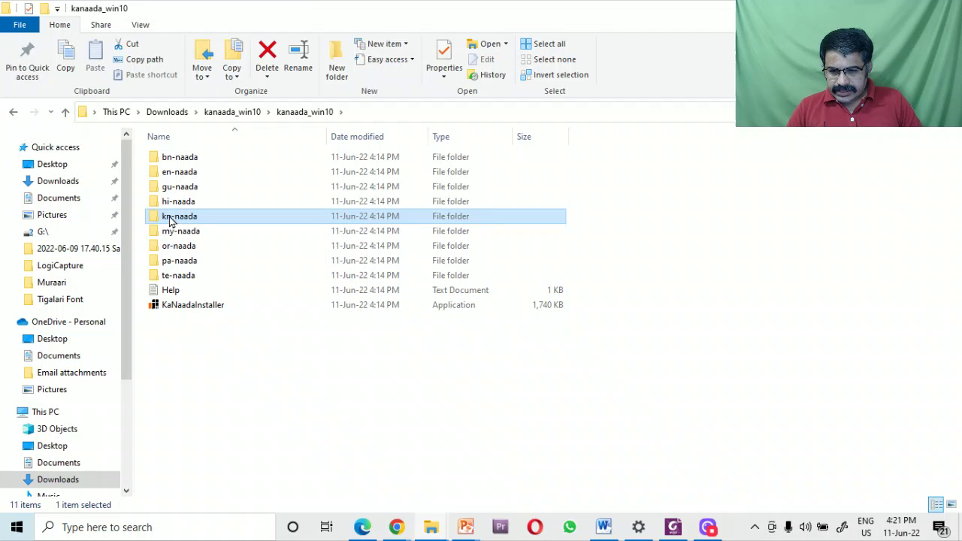
double_click(171, 218)
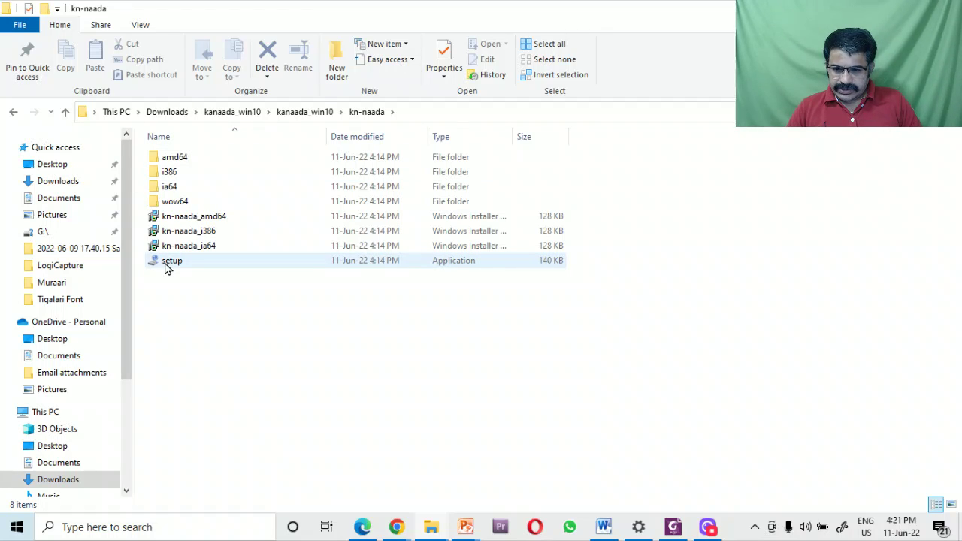
click(171, 267)
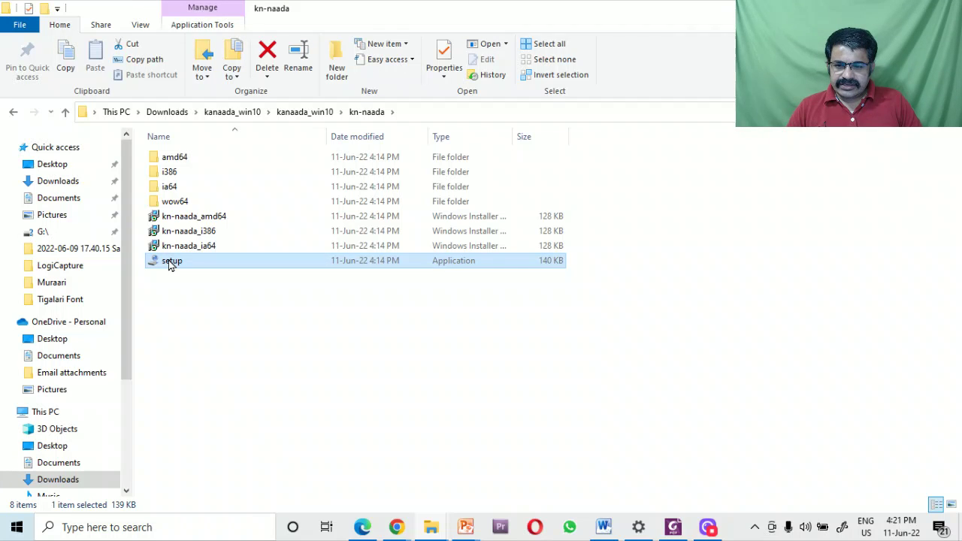
double_click(169, 267)
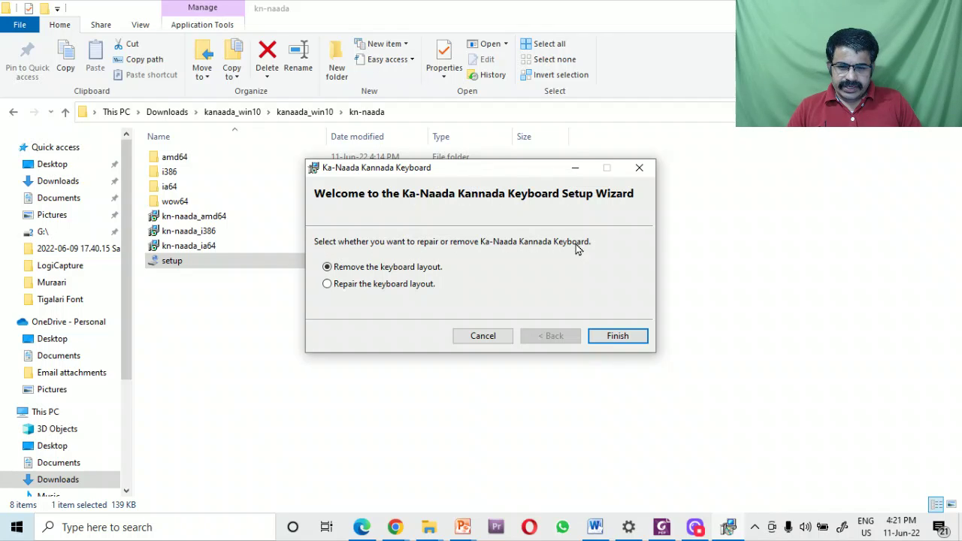
Choose to remove the Ka-Naada Kannada keyboard layout, finish the wizard and check the installed keyboard list.
click(861, 520)
click(386, 270)
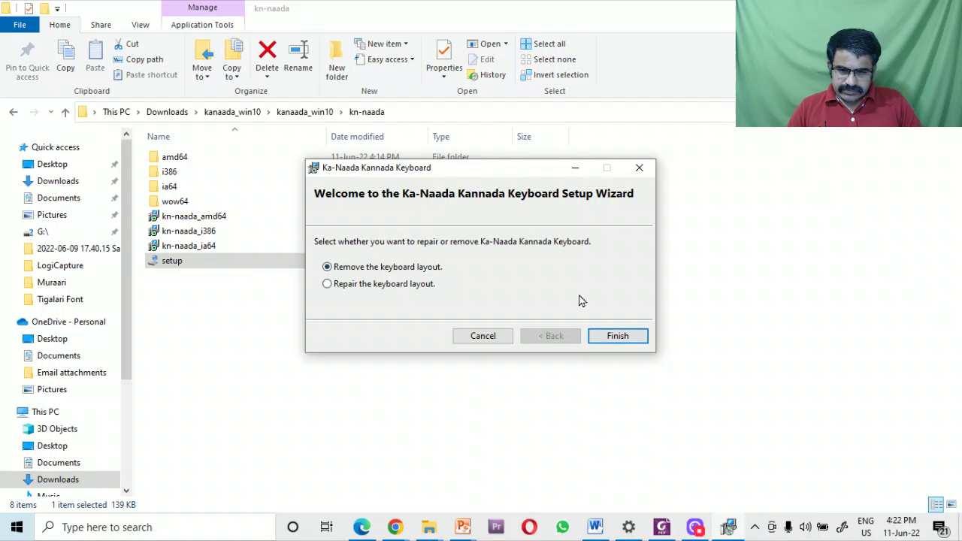
click(617, 338)
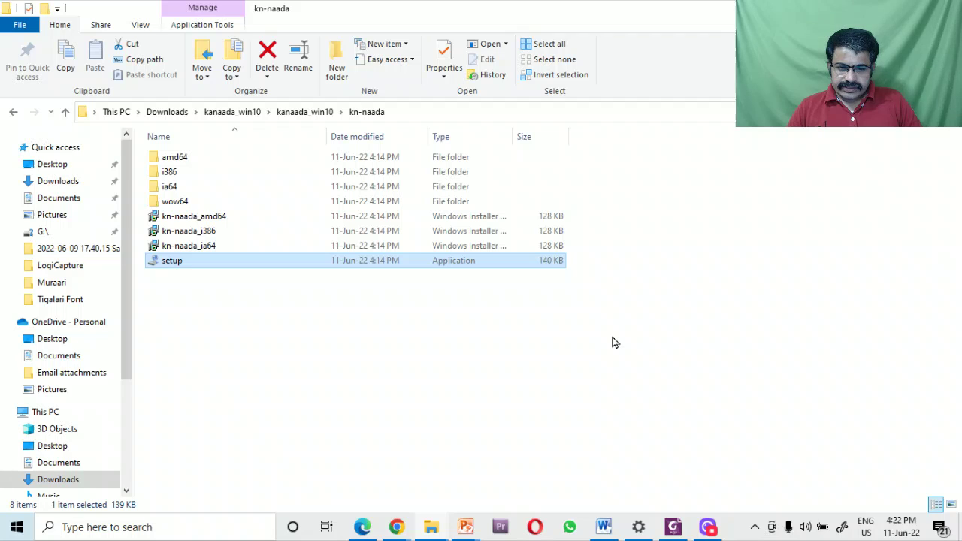
click(866, 527)
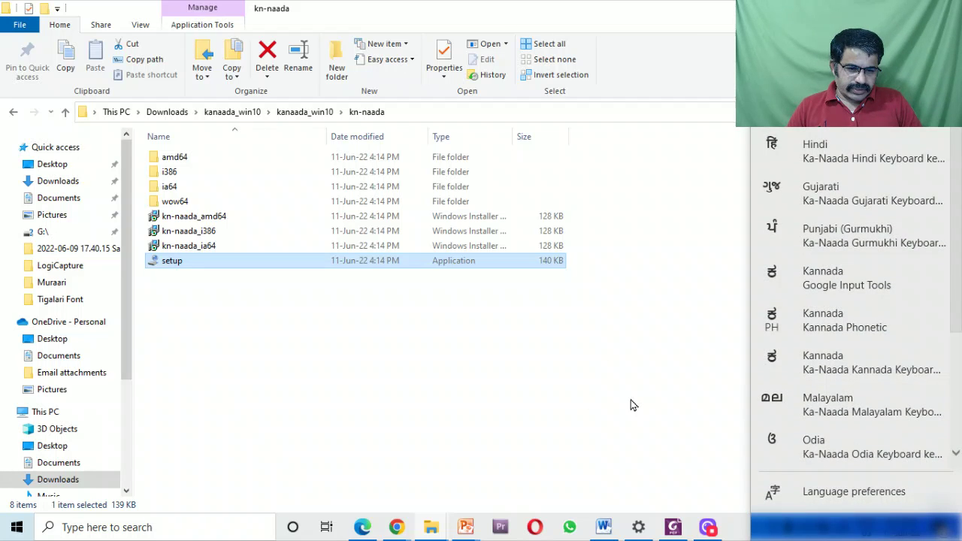
click(639, 391)
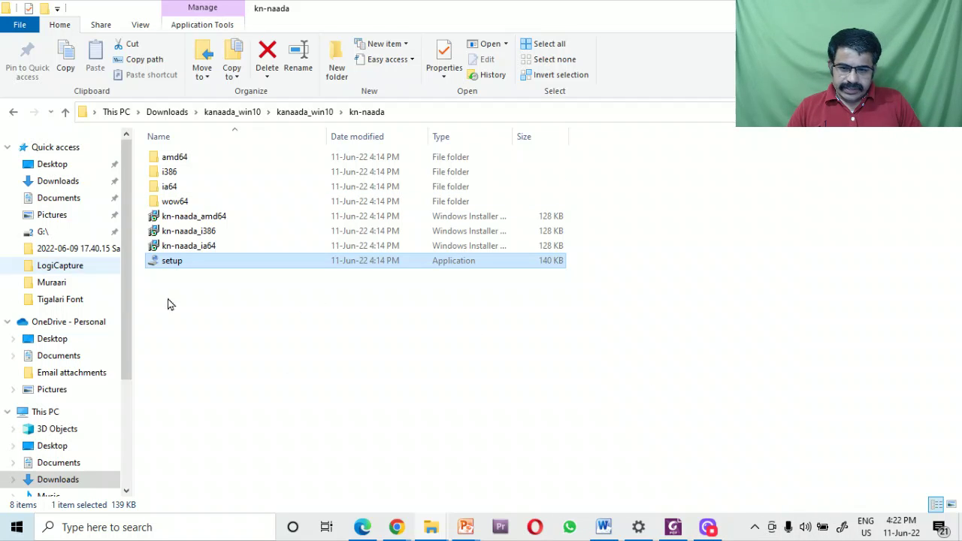
Run the setup program in the kn-naada folder again.
click(249, 348)
click(149, 262)
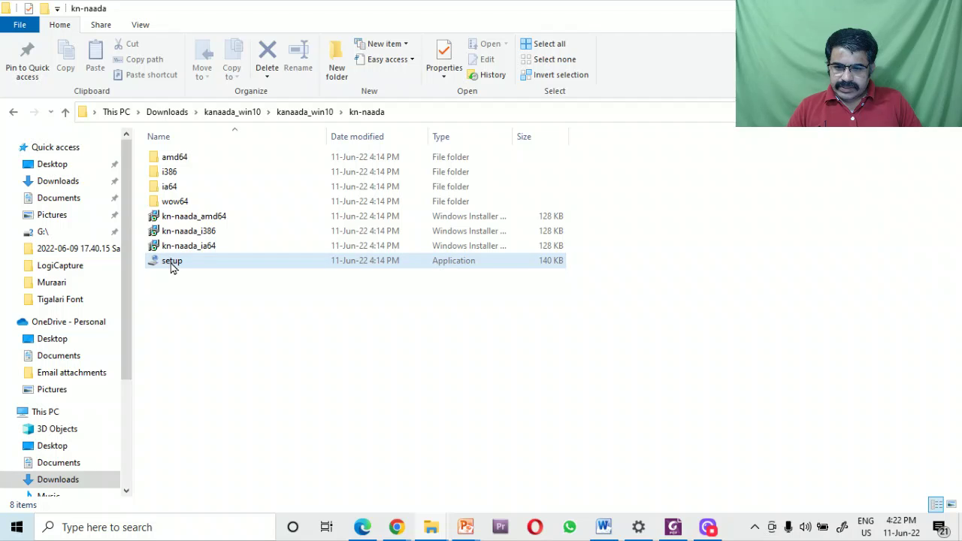
double_click(169, 263)
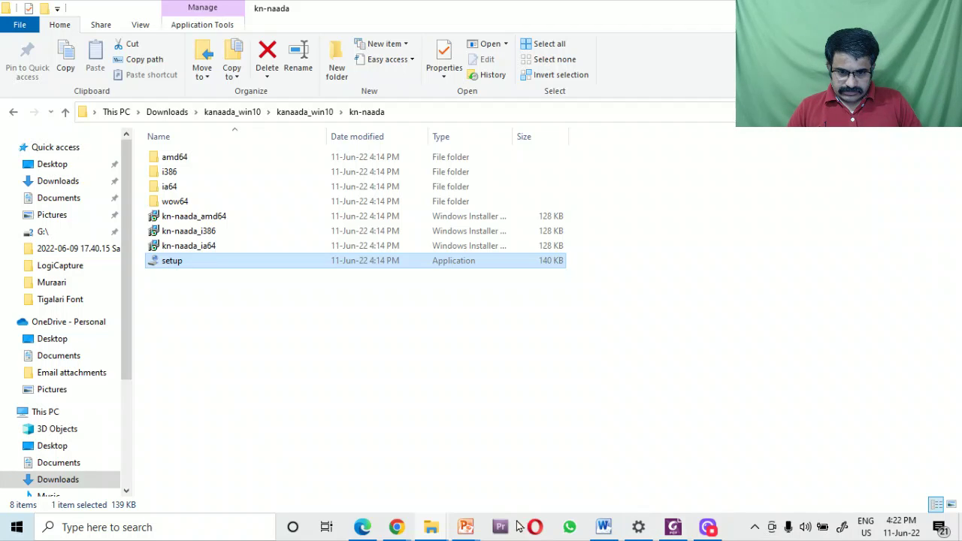
click(707, 527)
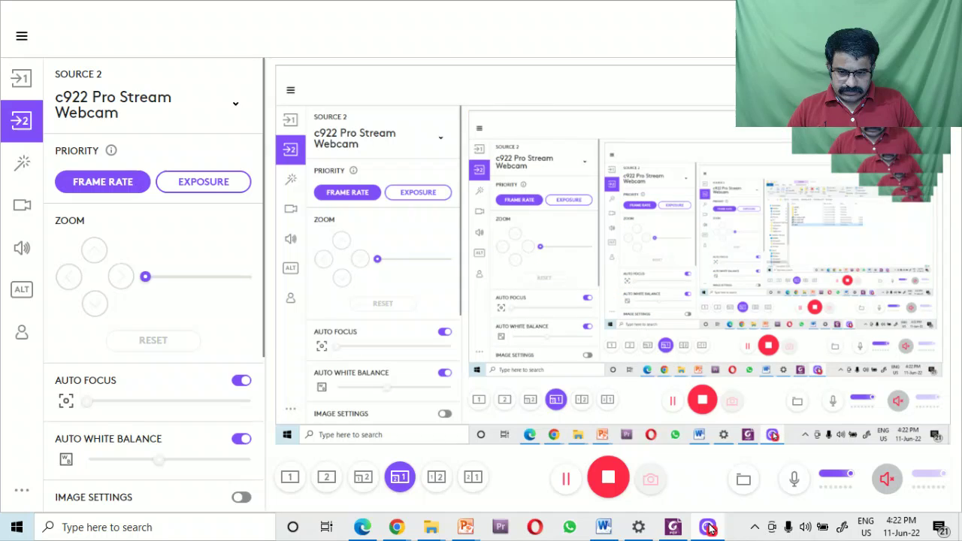
click(707, 528)
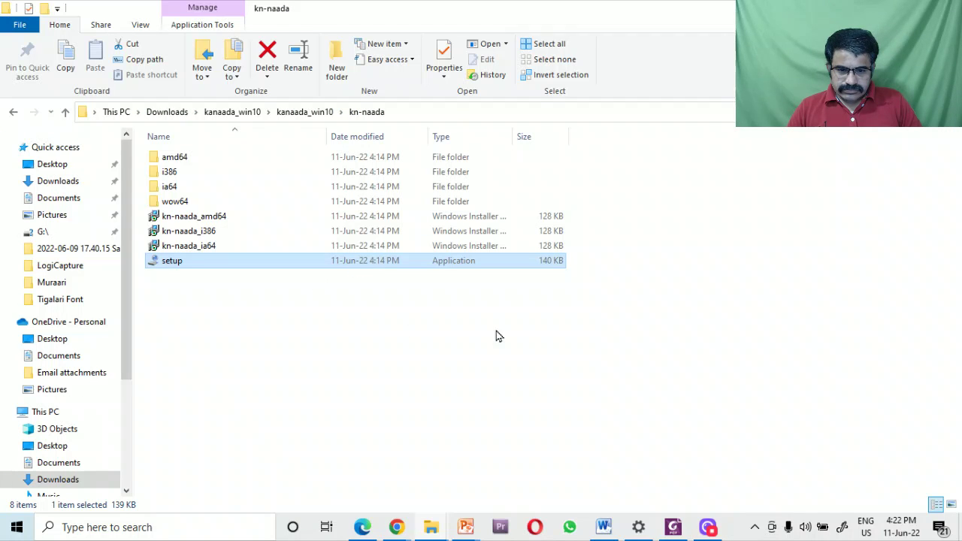
click(293, 334)
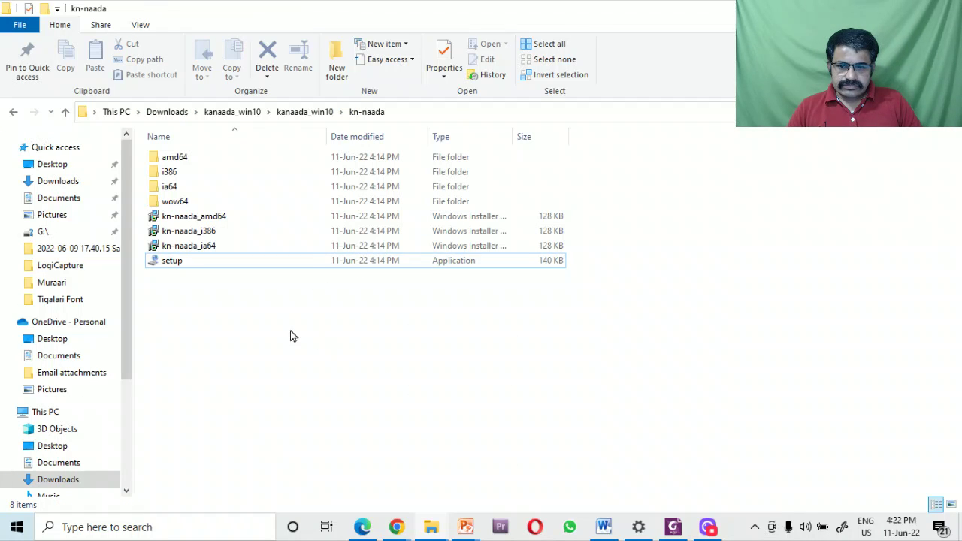
click(165, 265)
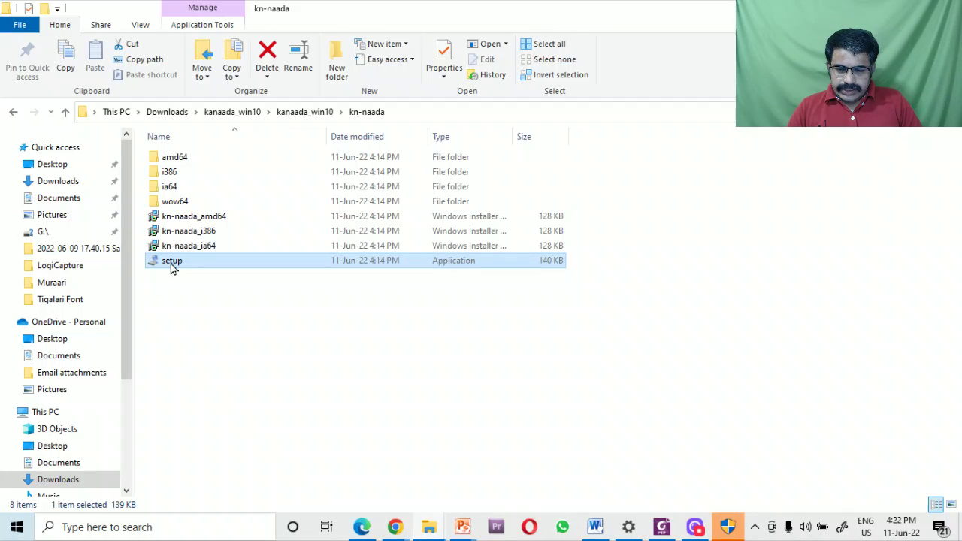
Allow the pending removal of the Ka-Naada Kannada keyboard, close the wizard and check the installed keyboard list.
click(730, 530)
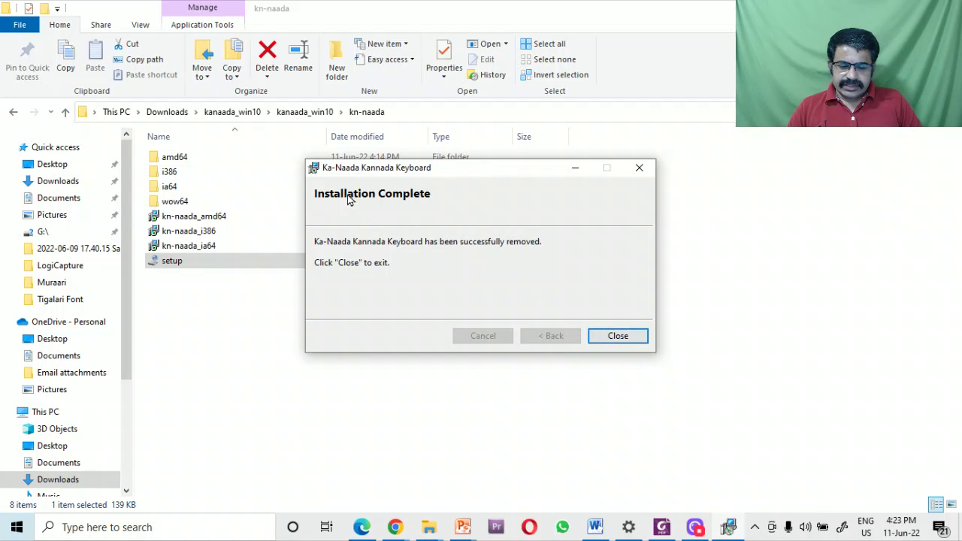
click(615, 340)
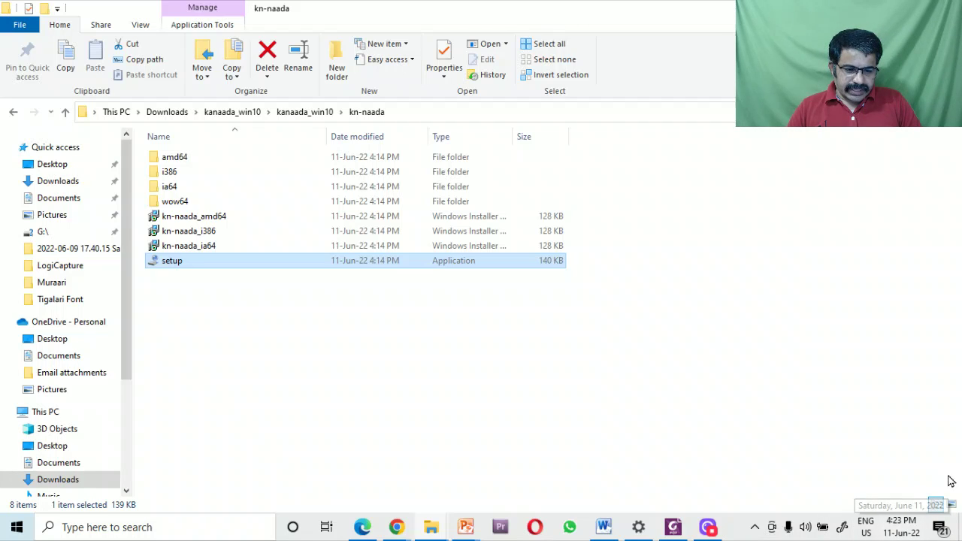
click(869, 531)
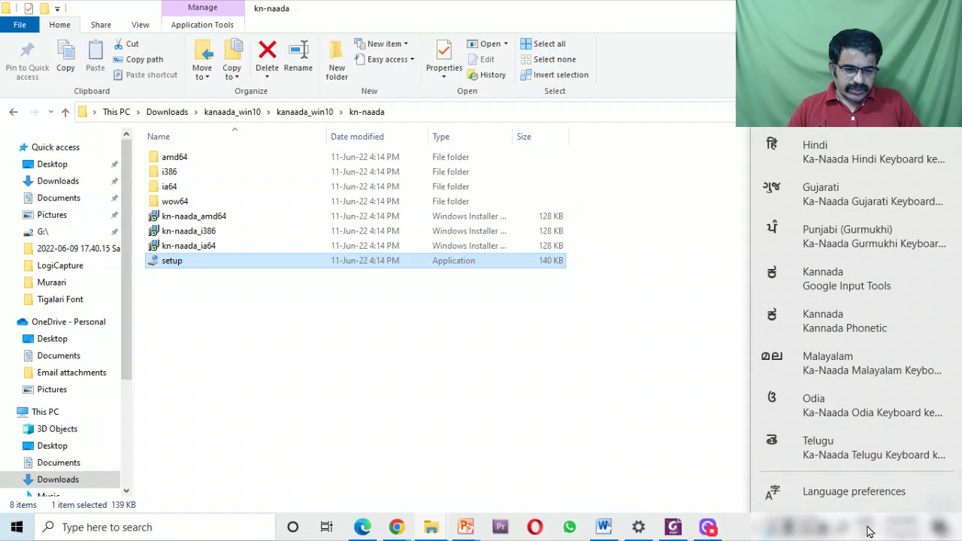
click(710, 421)
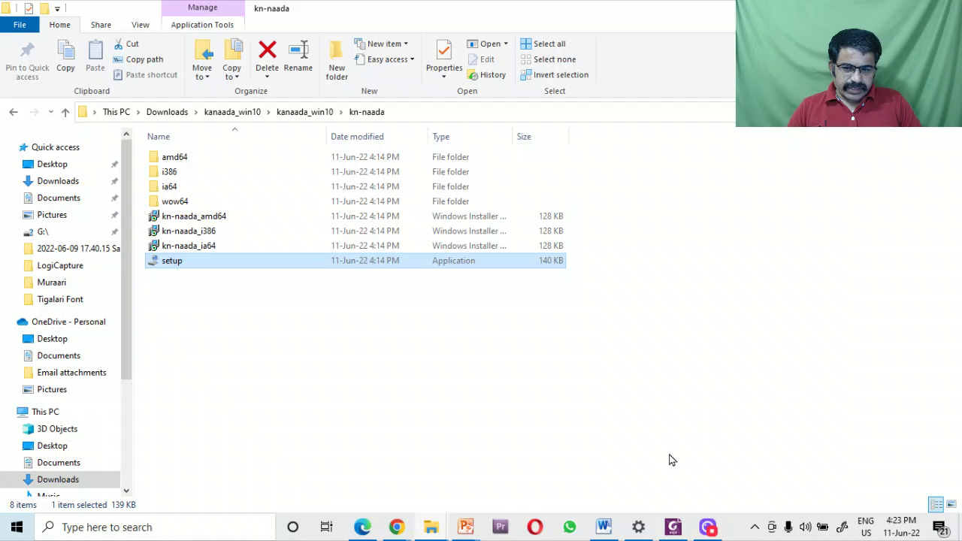
Run the setup program from the my-naada folder, allowing it past the SmartScreen block.
click(315, 113)
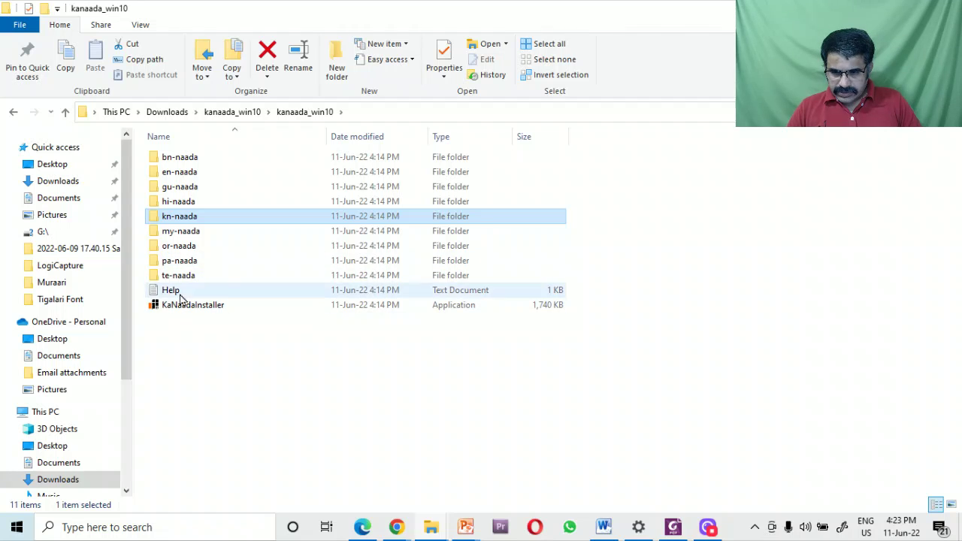
double_click(174, 233)
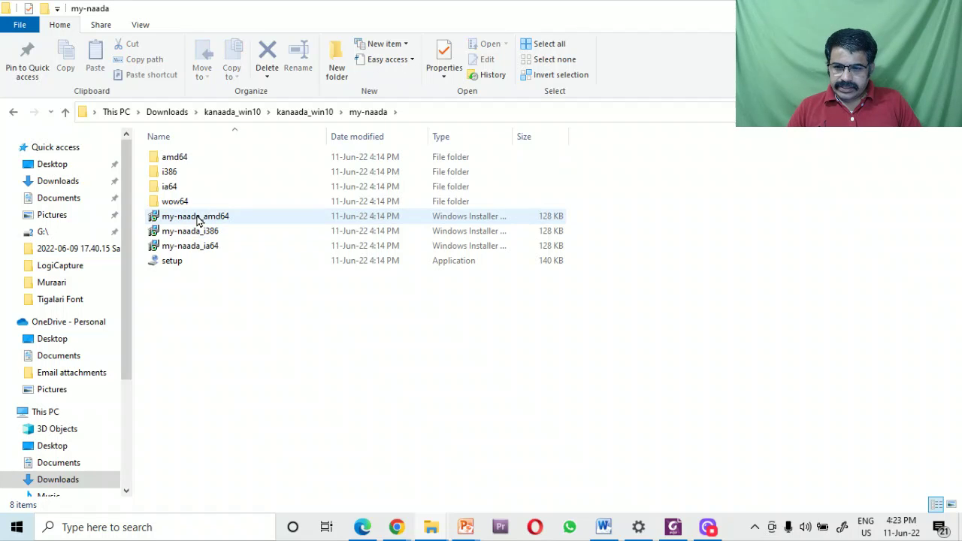
double_click(171, 264)
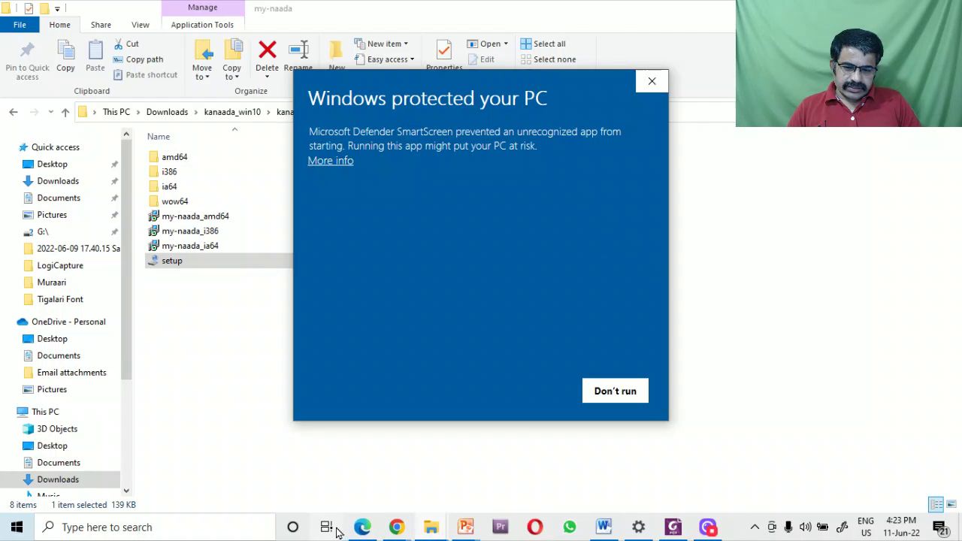
click(330, 162)
click(548, 401)
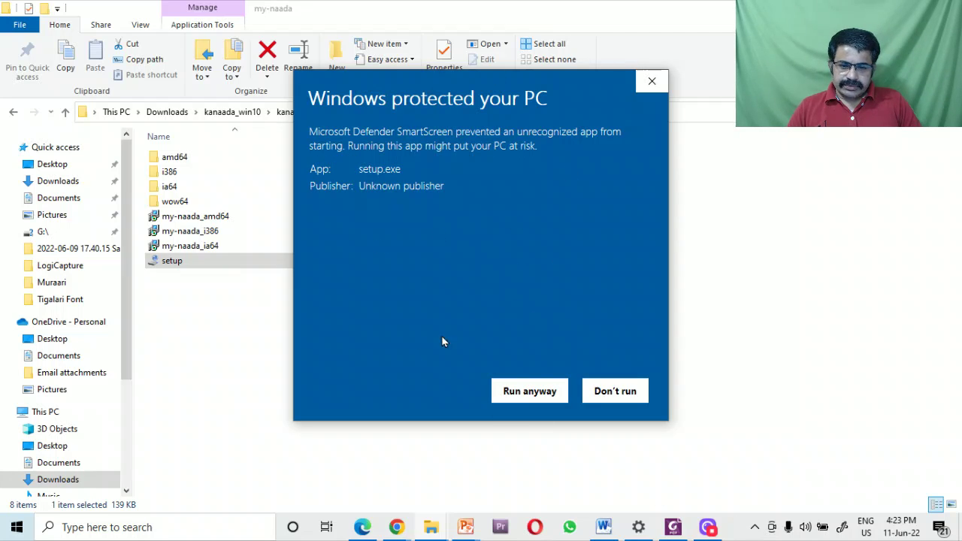
click(517, 392)
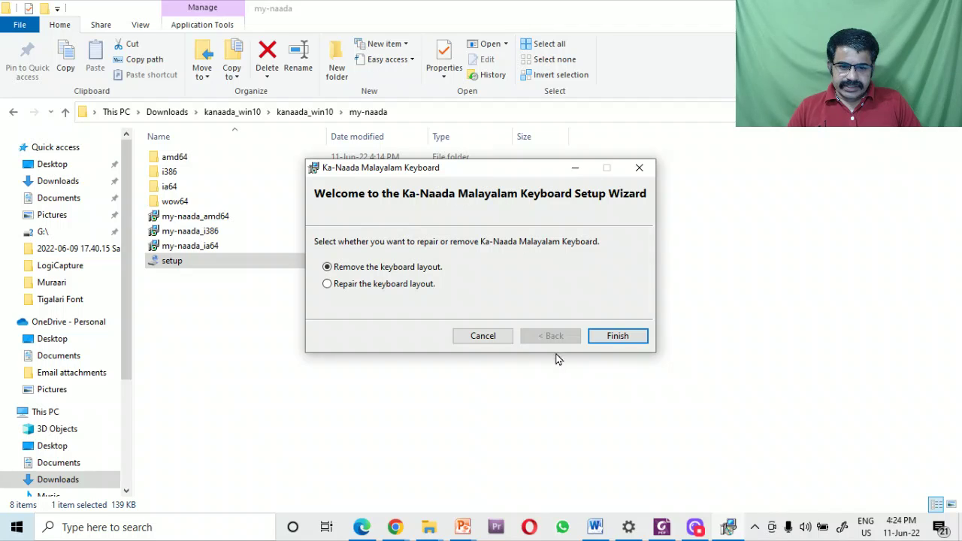
Remove the Ka-Naada Malayalam keyboard layout, return to the inner kanaada_win10 folder and close the wizard.
click(612, 338)
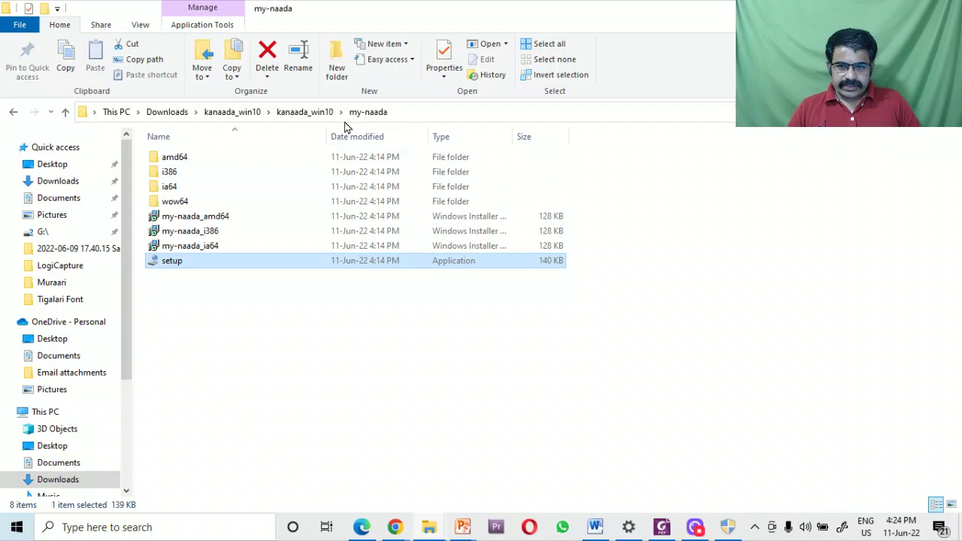
click(306, 114)
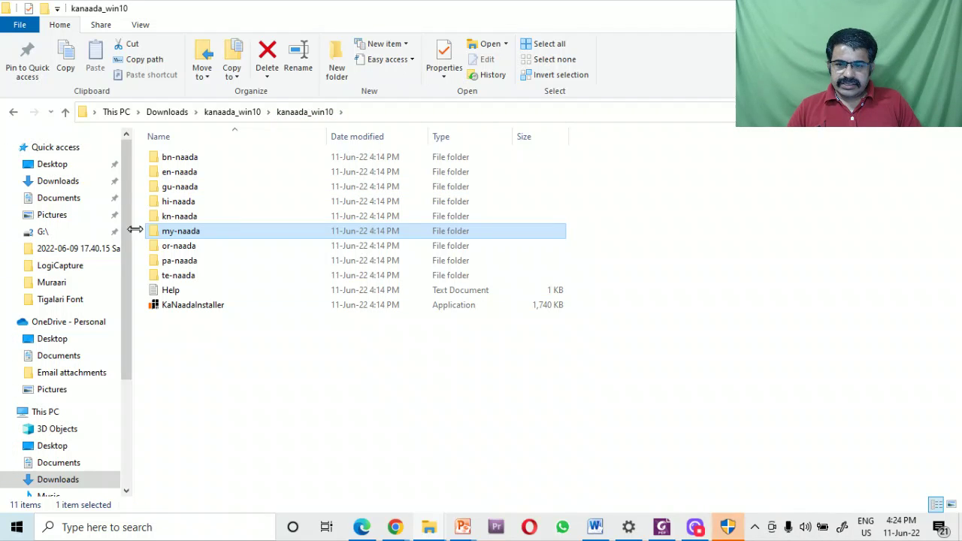
click(365, 421)
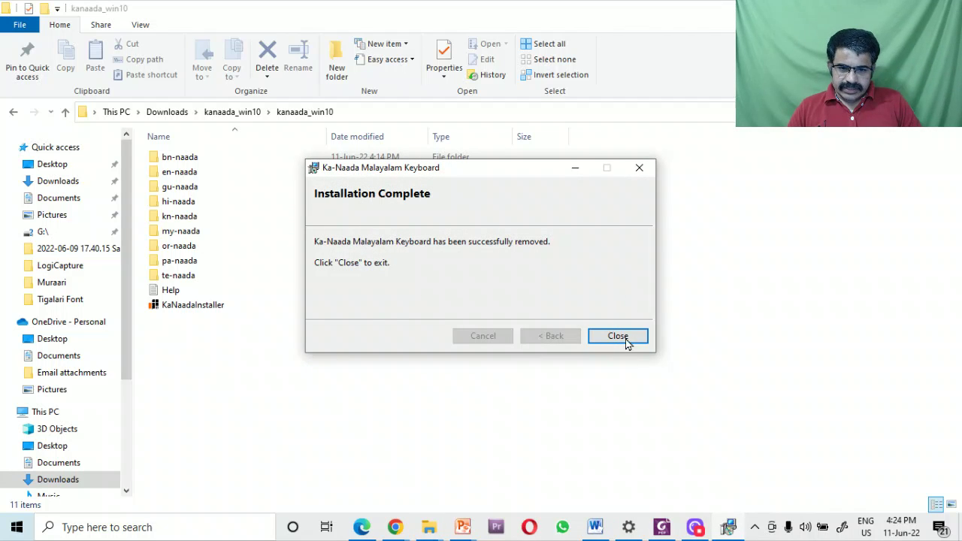
click(636, 340)
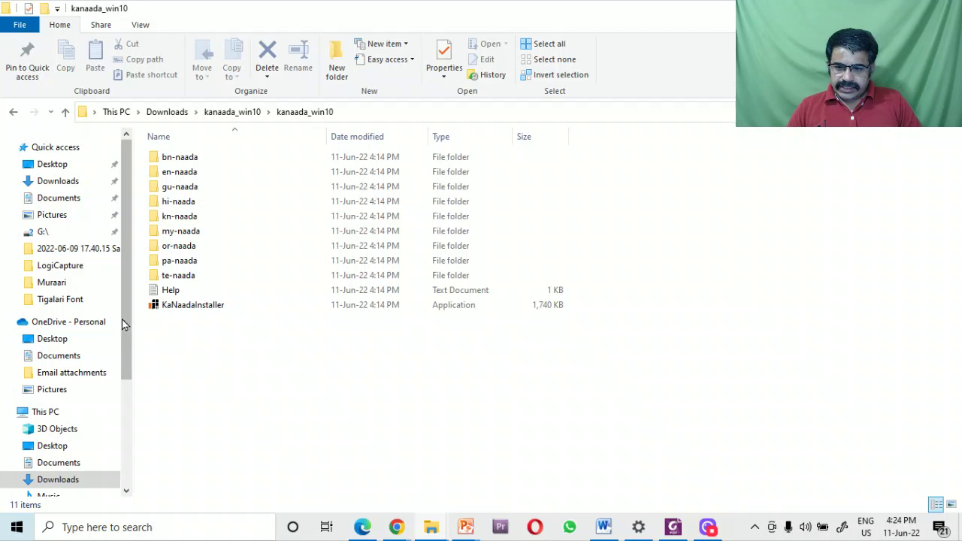
Launch KaNaadaInstaller past the SmartScreen block to view its language choices and close it without installing anything.
double_click(189, 308)
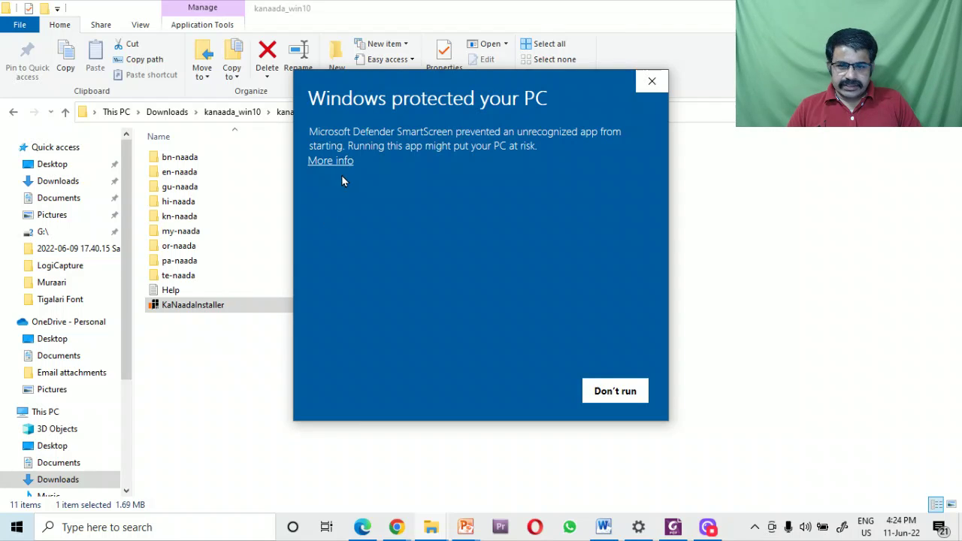
click(329, 161)
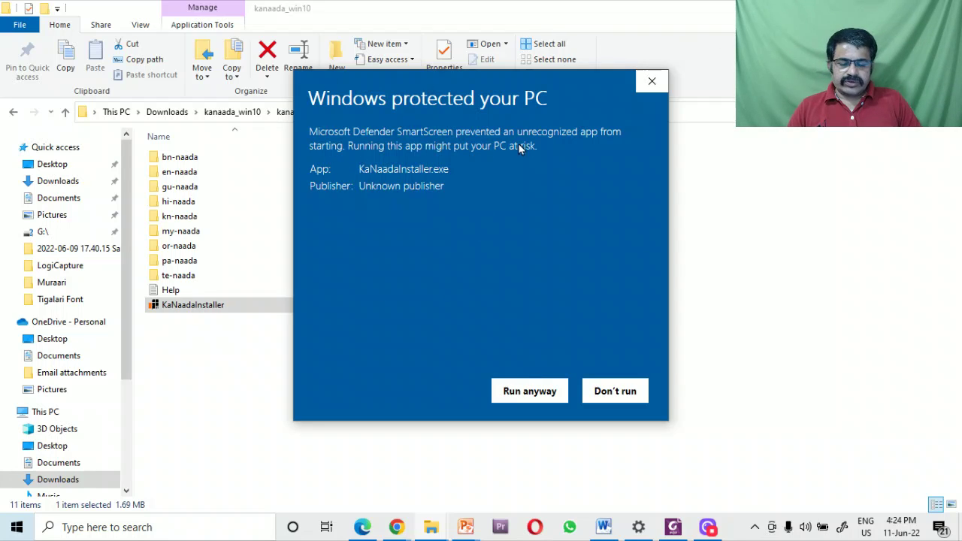
click(526, 392)
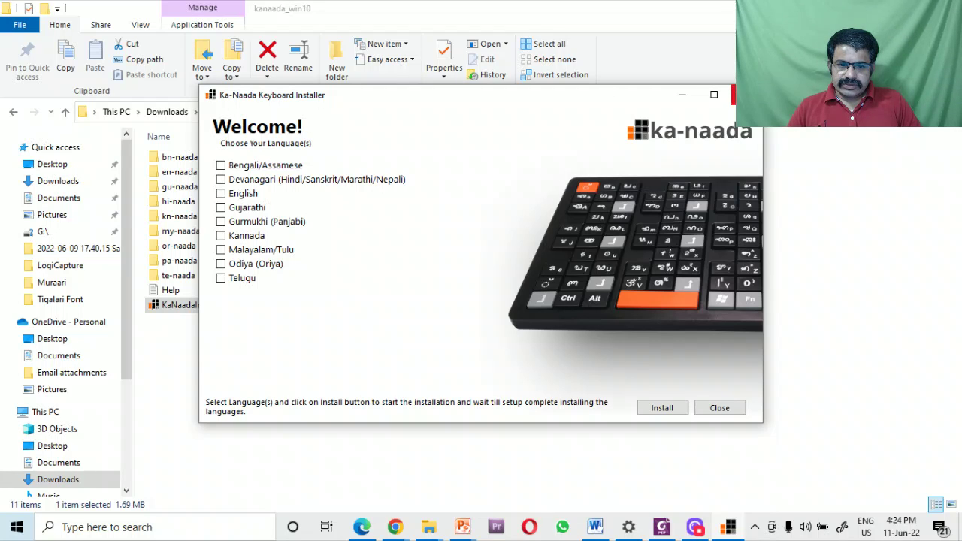
key(alt+F4)
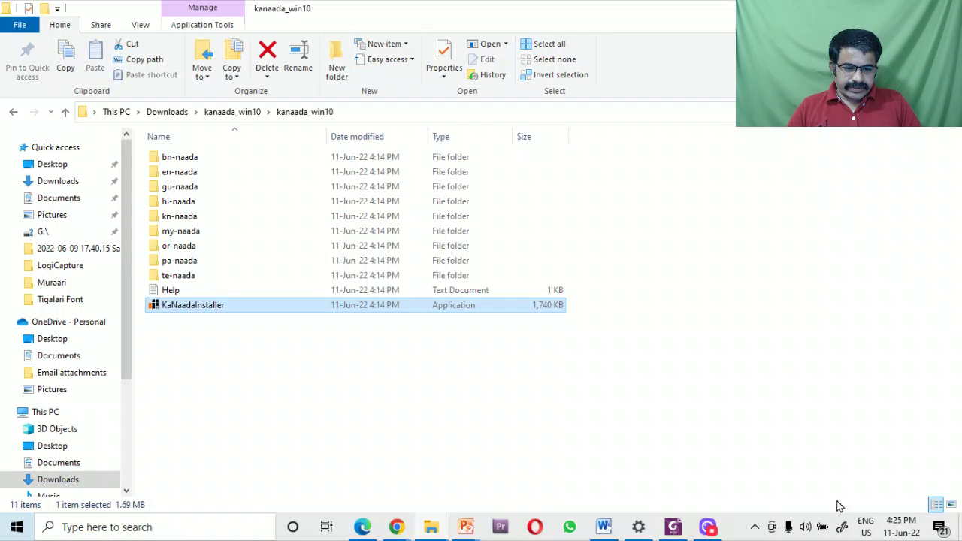
Look through the list of installed input languages to check which Ka-Naada keyboards are still present.
click(868, 529)
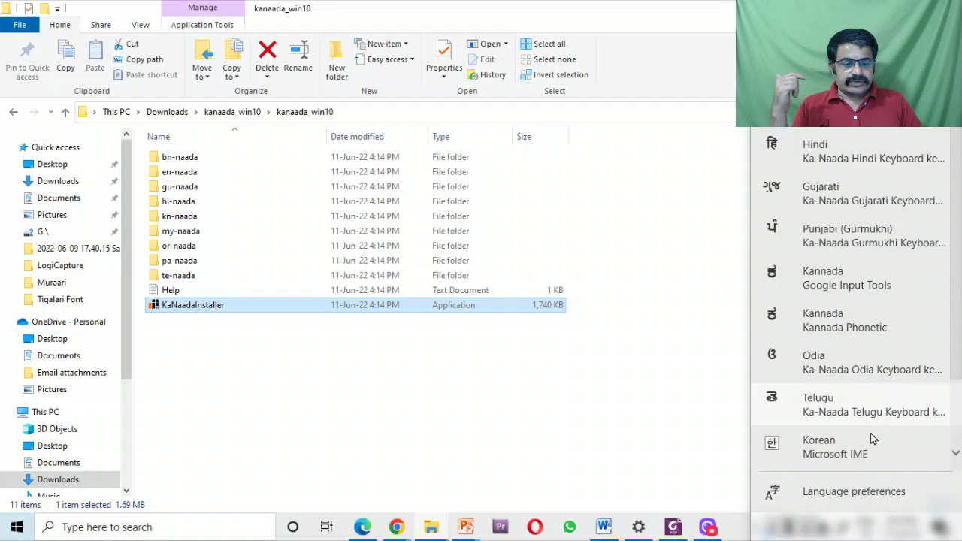
scroll(874, 440, down, 2)
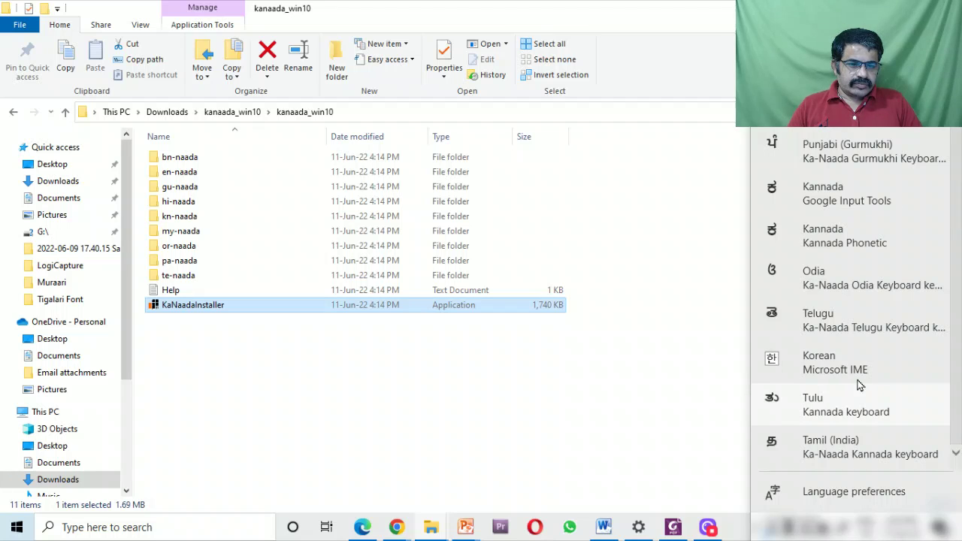
scroll(861, 344, up, 2)
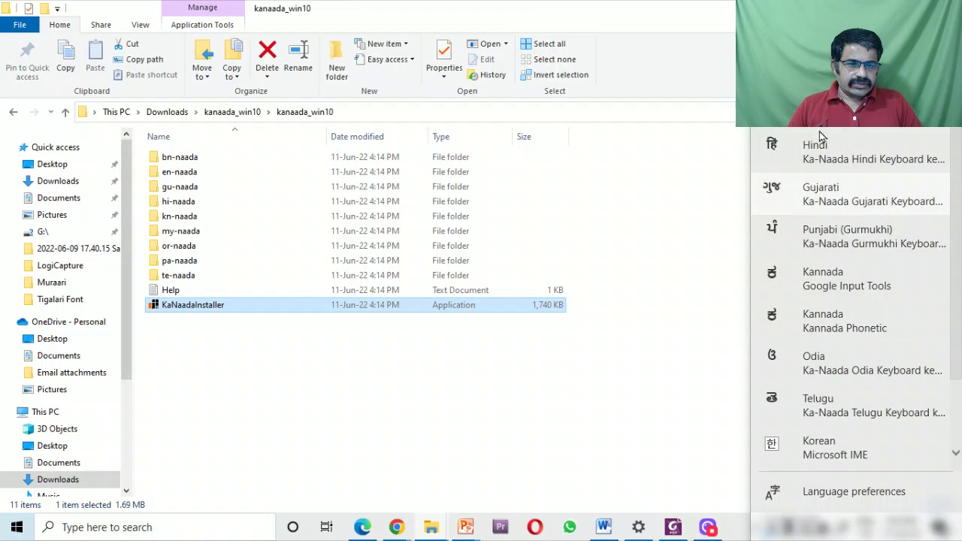
scroll(872, 388, down, 2)
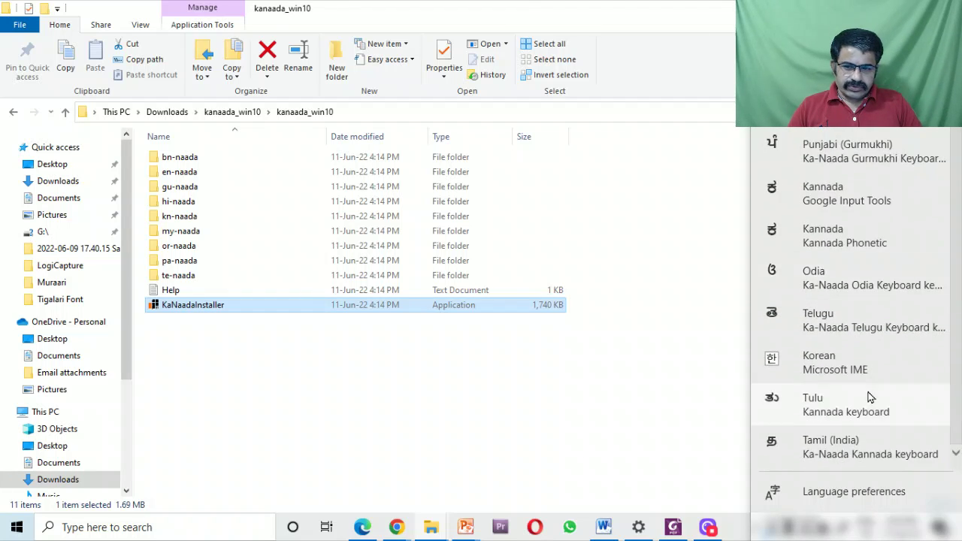
click(709, 529)
click(709, 529)
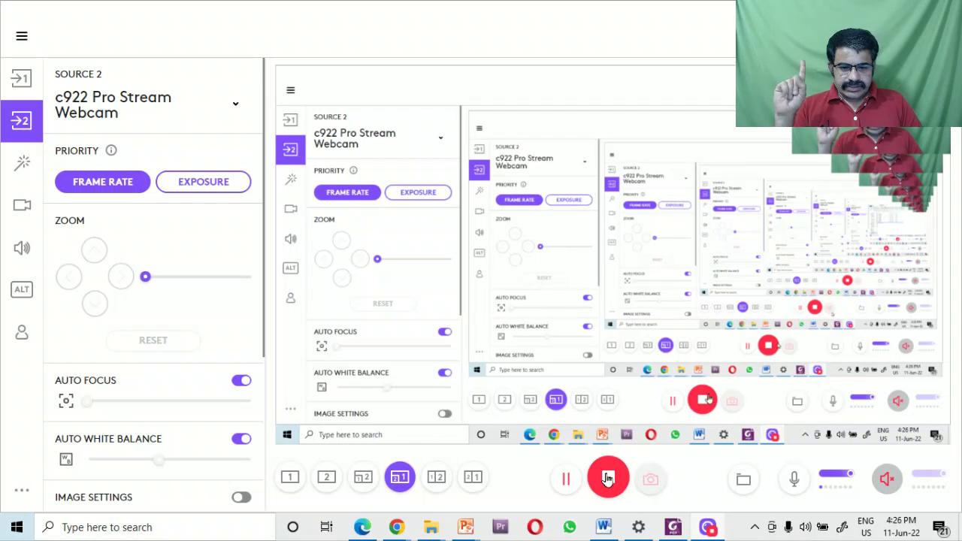